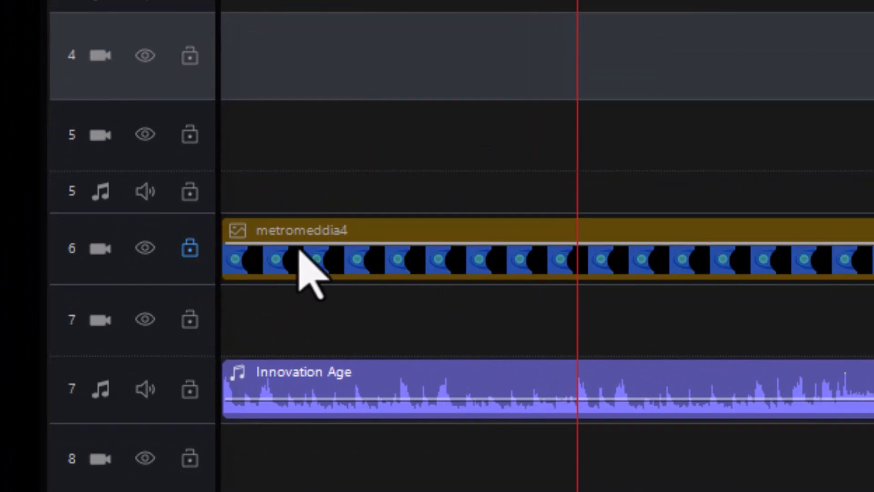
Play the timeline from 00:00:01:00 to listen for the music beats
{"action": "mouse_move", "coordinate": [367, 237]}
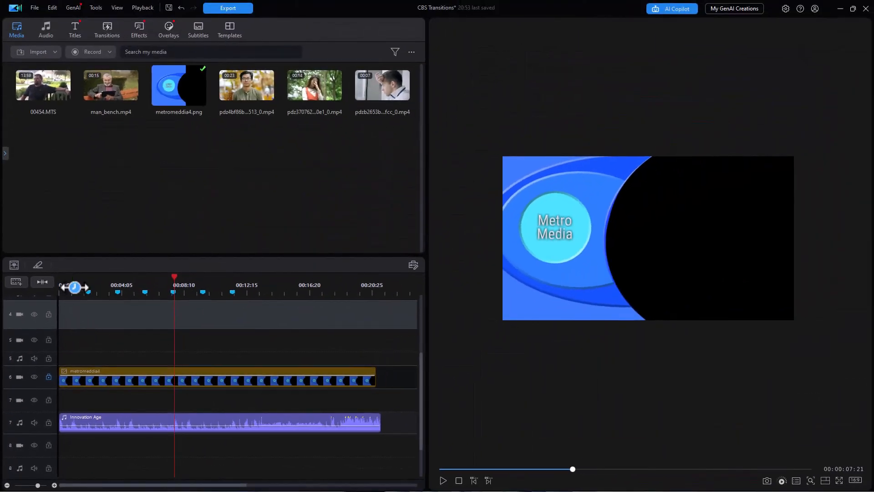
{"action": "left_click", "coordinate": [74, 287]}
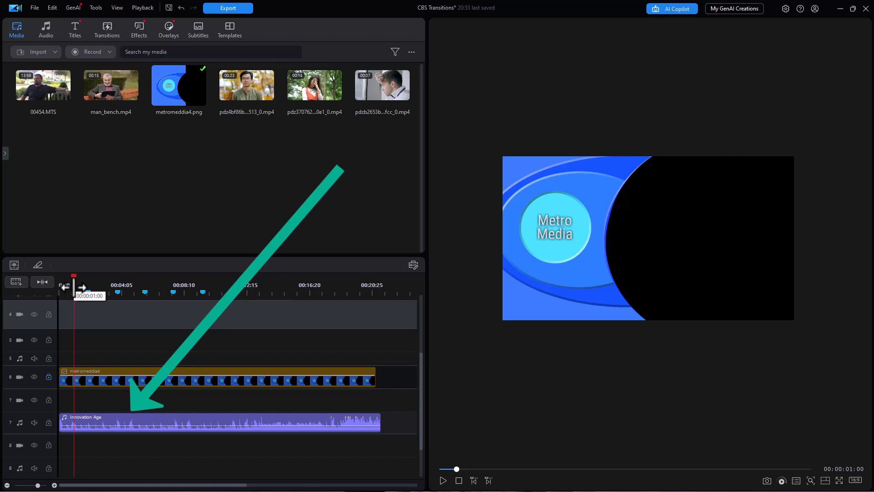
{"action": "key", "text": "space"}
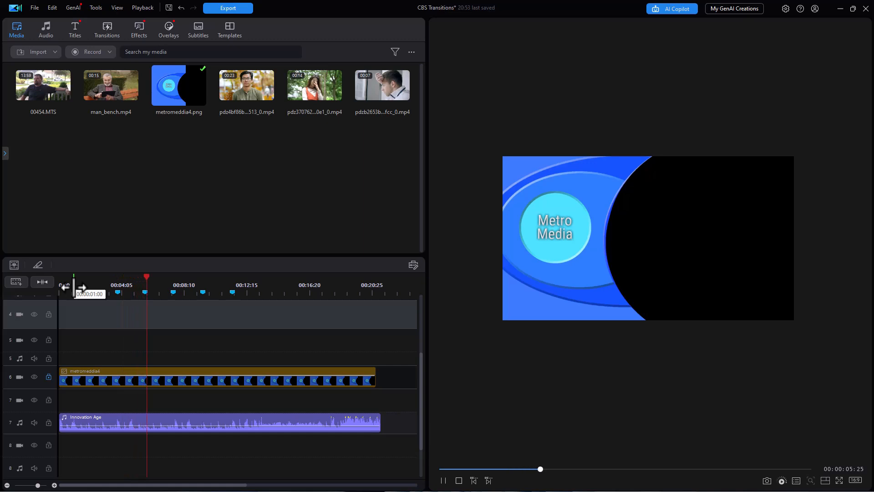
{"action": "key", "text": "space"}
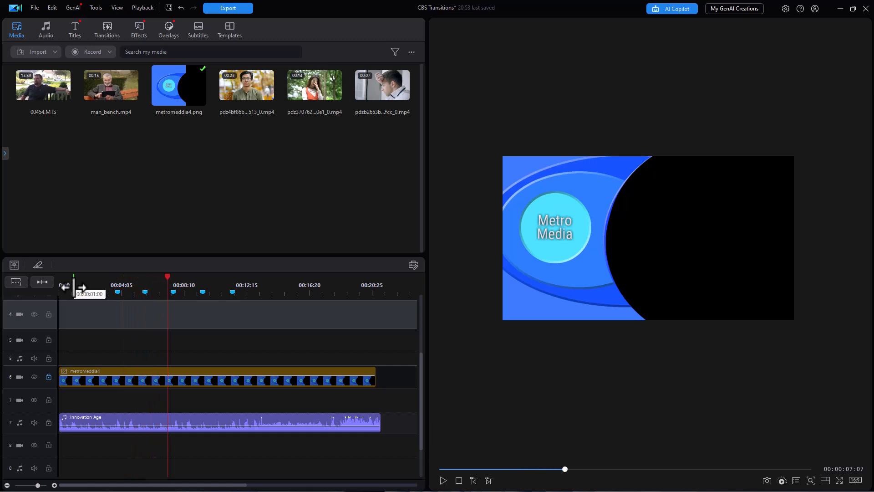
{"action": "left_click_drag", "start_coordinate": [73, 288], "coordinate": [88, 287]}
Add two music beat markers manually to the Innovation Age clip during playback and apply them
{"action": "right_click", "coordinate": [139, 421]}
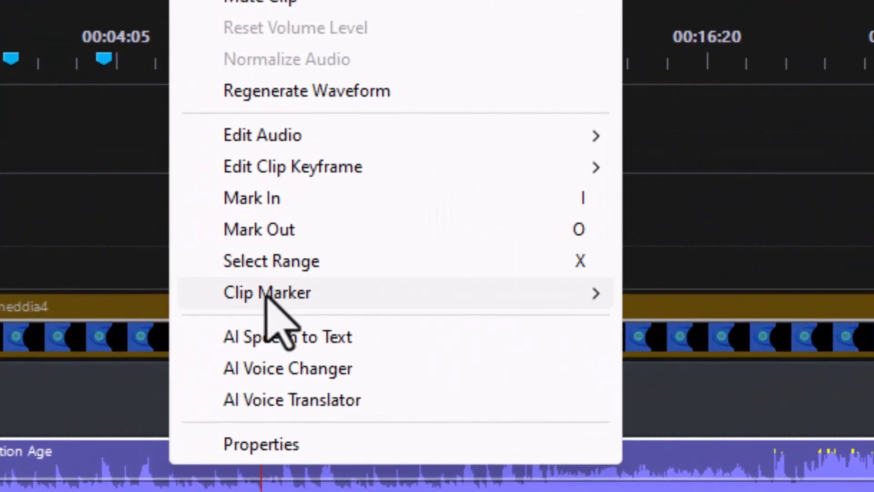
{"action": "mouse_move", "coordinate": [227, 325]}
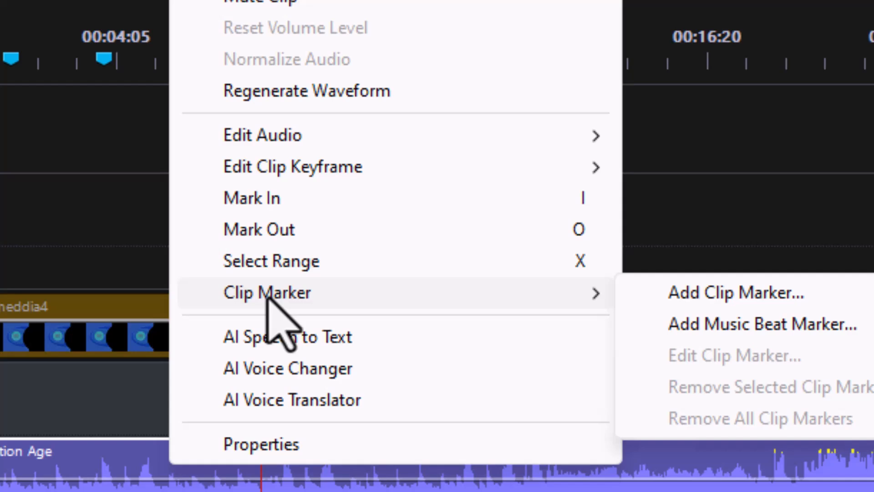
{"action": "left_click", "coordinate": [770, 325]}
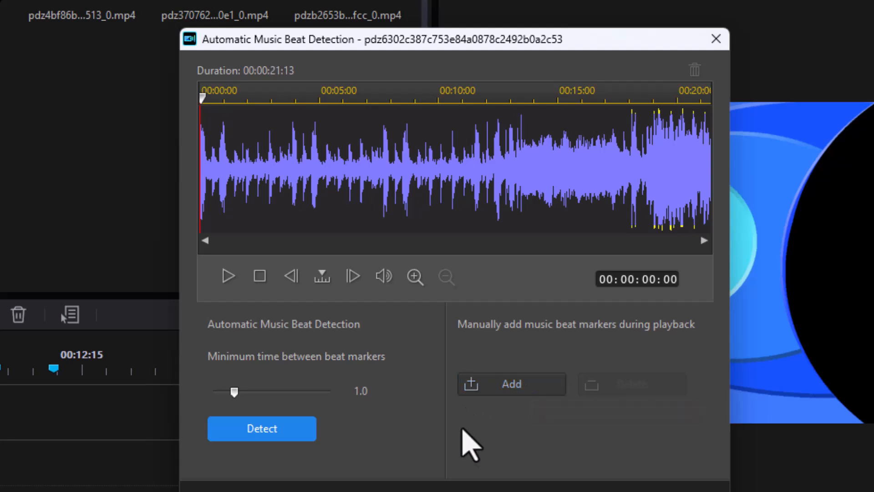
{"action": "left_click", "coordinate": [228, 273]}
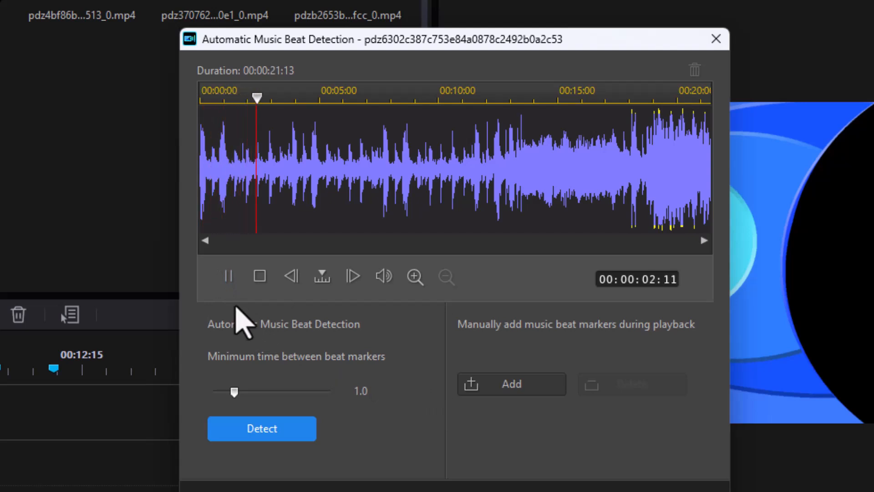
{"action": "key", "text": "m"}
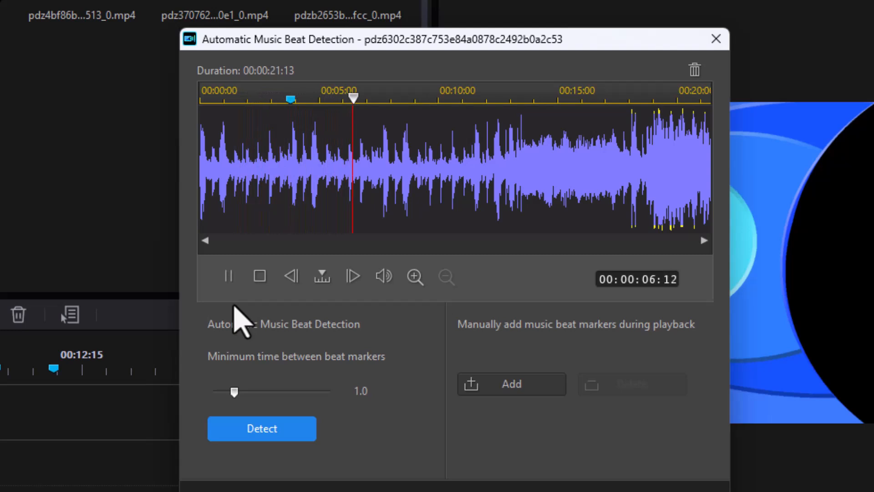
{"action": "key", "text": "m"}
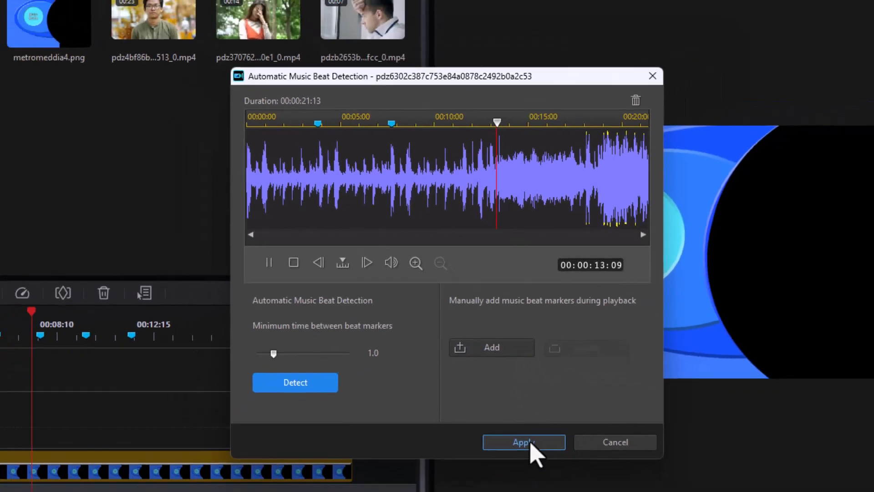
{"action": "left_click", "coordinate": [530, 443]}
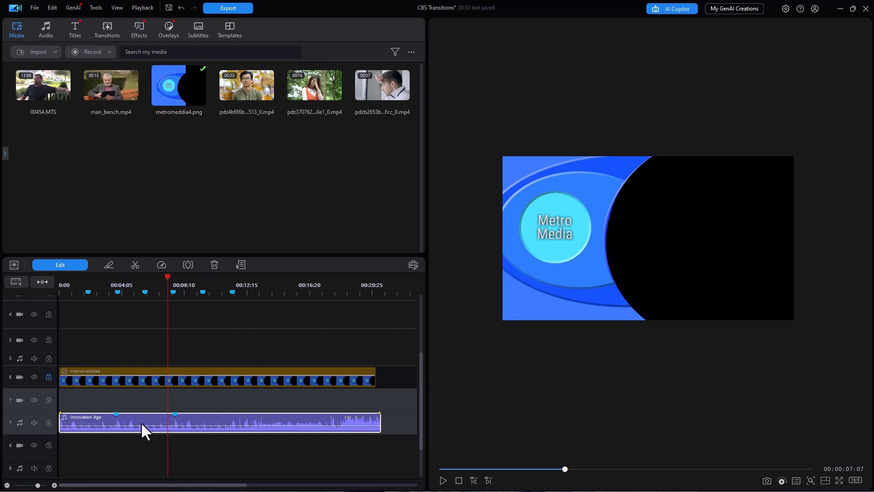
Move the playhead to the Innovation Age clip's second beat marker and check the available timeline marker commands
{"action": "left_click", "coordinate": [175, 413]}
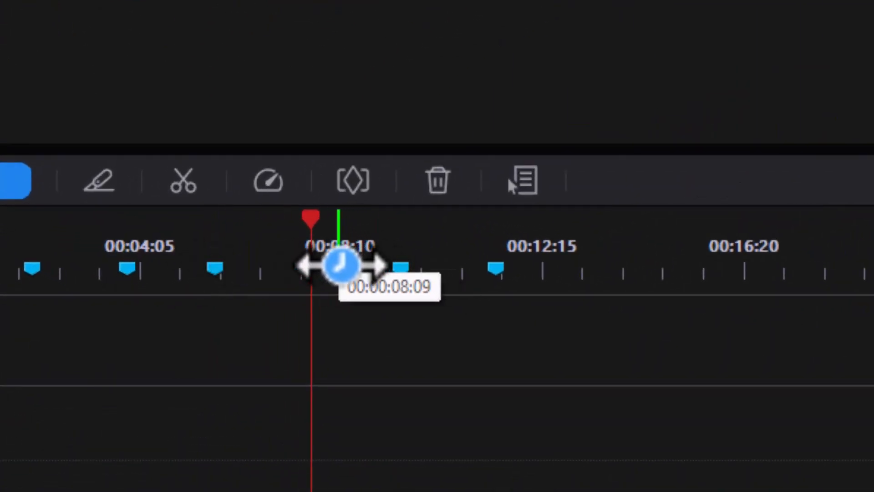
{"action": "right_click", "coordinate": [310, 220]}
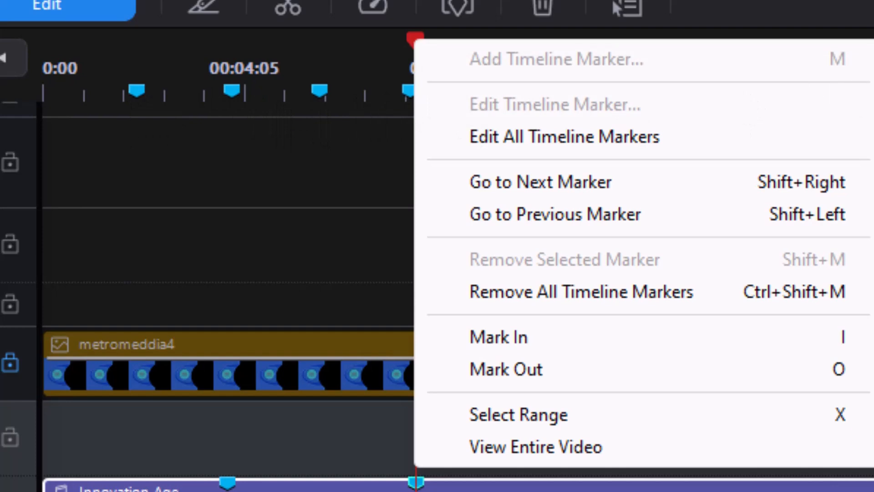
{"action": "key", "text": "Escape"}
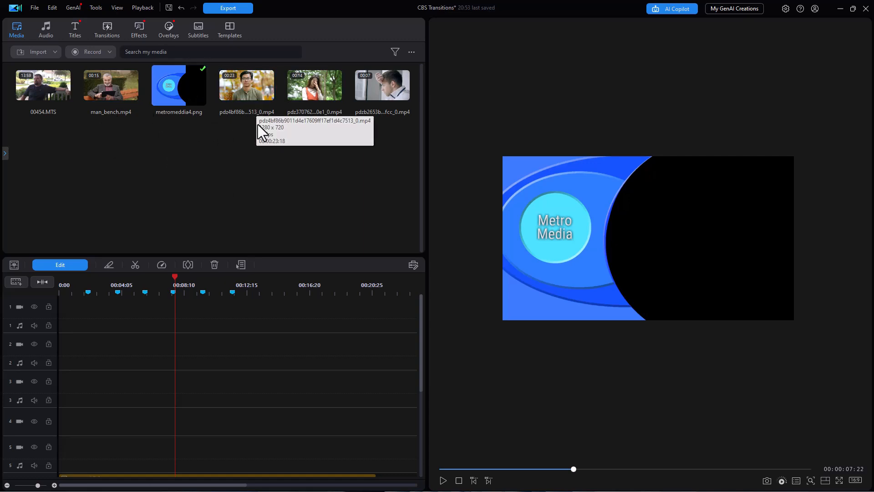
Place pdz4bf86b...513_0.mp4 at the start of track 1 and pdz370762...0e1_0.mp4 at the first timeline marker on track 2, shifting both pictures right
{"action": "left_click_drag", "start_coordinate": [241, 90], "coordinate": [41, 310]}
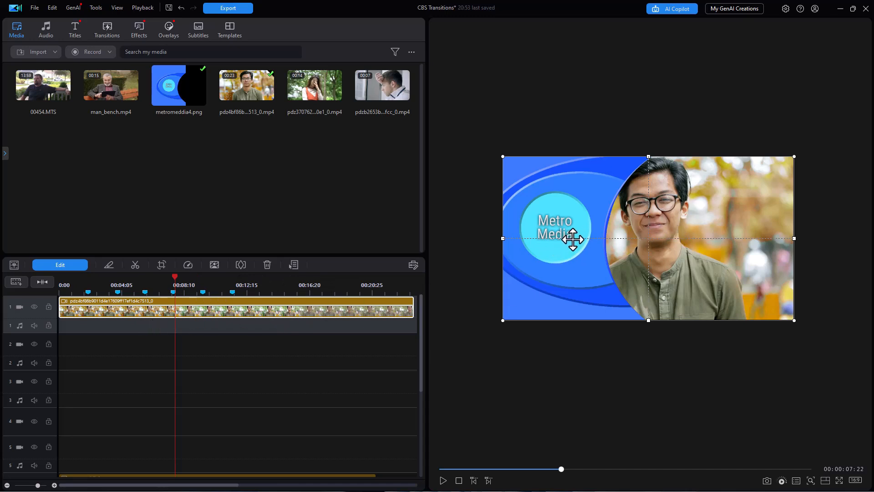
{"action": "left_click_drag", "start_coordinate": [573, 238], "coordinate": [618, 239]}
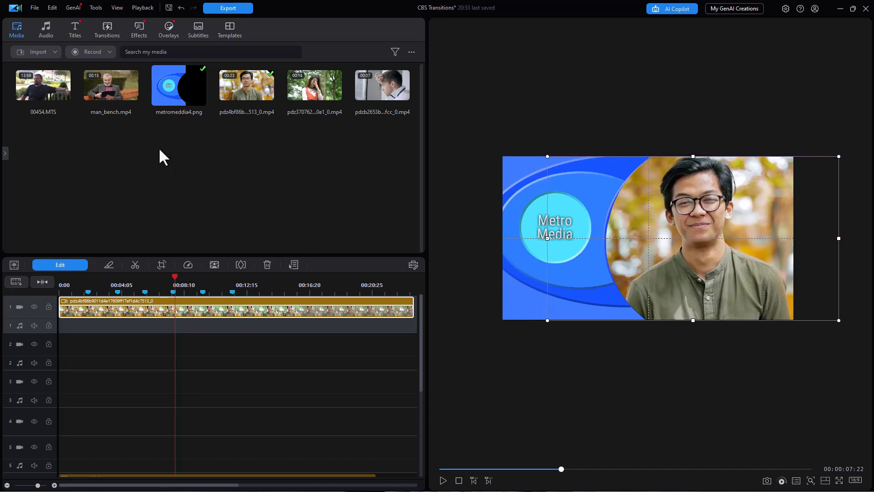
{"action": "left_click_drag", "start_coordinate": [314, 93], "coordinate": [92, 339]}
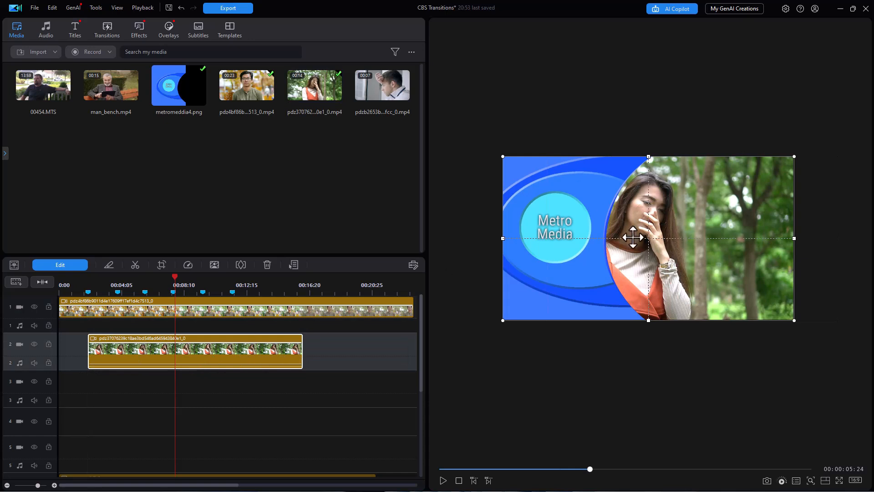
{"action": "left_click_drag", "start_coordinate": [634, 238], "coordinate": [697, 237]}
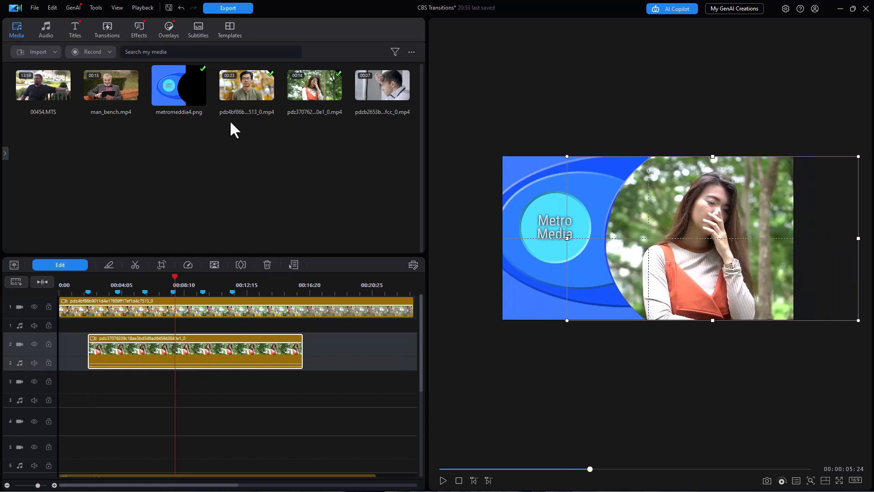
Place man_bench.mp4 at the second timeline marker on track 3 with its picture shifted right, and pdzb2653b...fcc_0.mp4 at the fourth marker on track 4
{"action": "left_click_drag", "start_coordinate": [112, 91], "coordinate": [127, 384]}
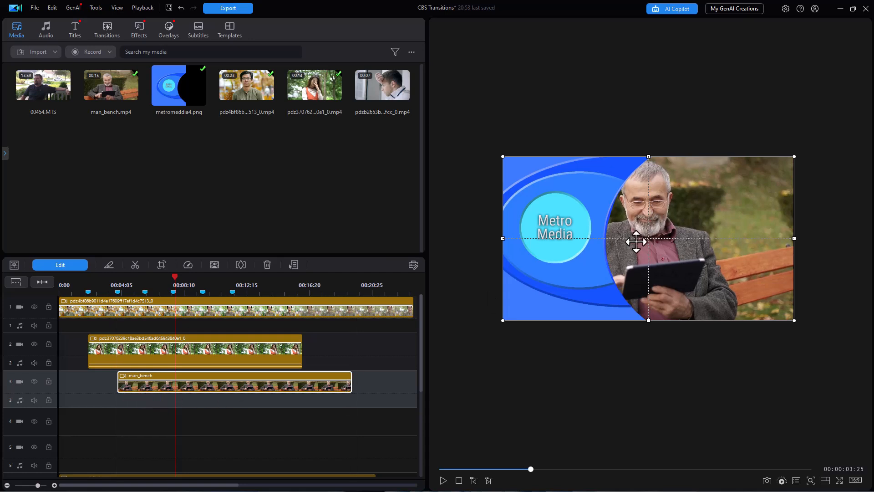
{"action": "left_click_drag", "start_coordinate": [636, 240], "coordinate": [702, 240]}
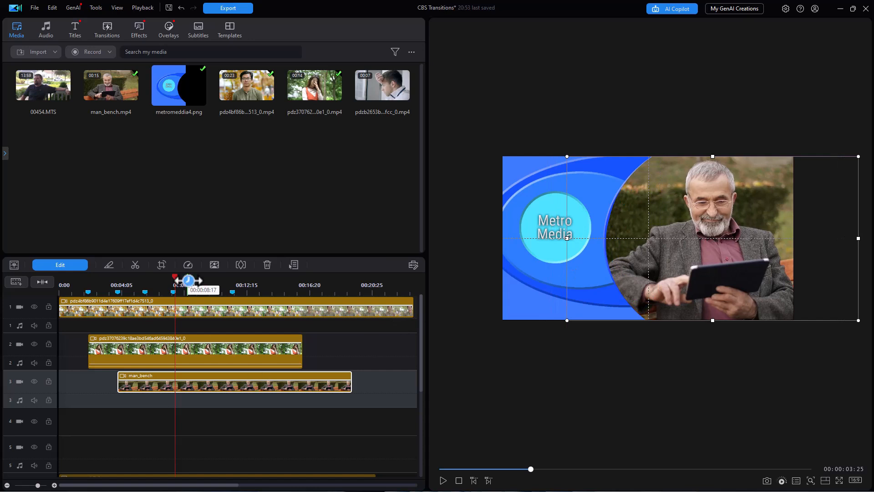
{"action": "left_click_drag", "start_coordinate": [379, 91], "coordinate": [206, 414]}
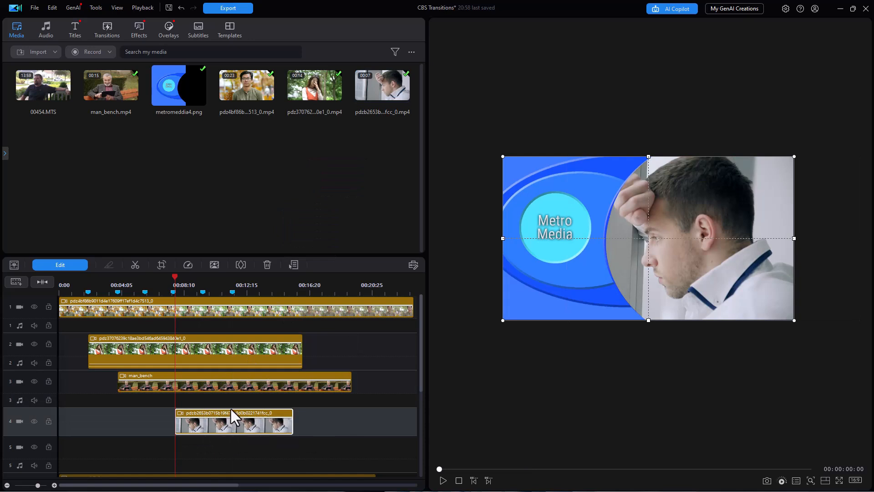
Place 00454.MTS at the fifth timeline marker on track 5 and shift its picture right so the man sits inside the curved opening
{"action": "left_click_drag", "start_coordinate": [41, 85], "coordinate": [210, 446]}
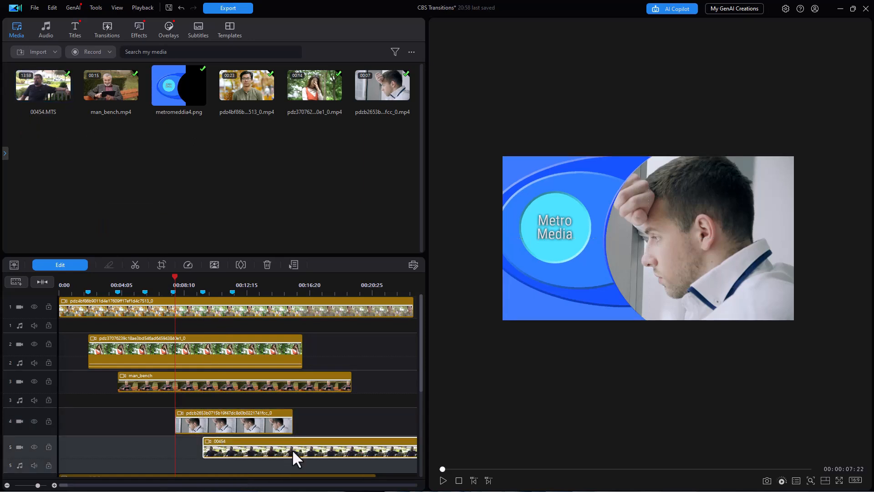
{"action": "left_click", "coordinate": [253, 282]}
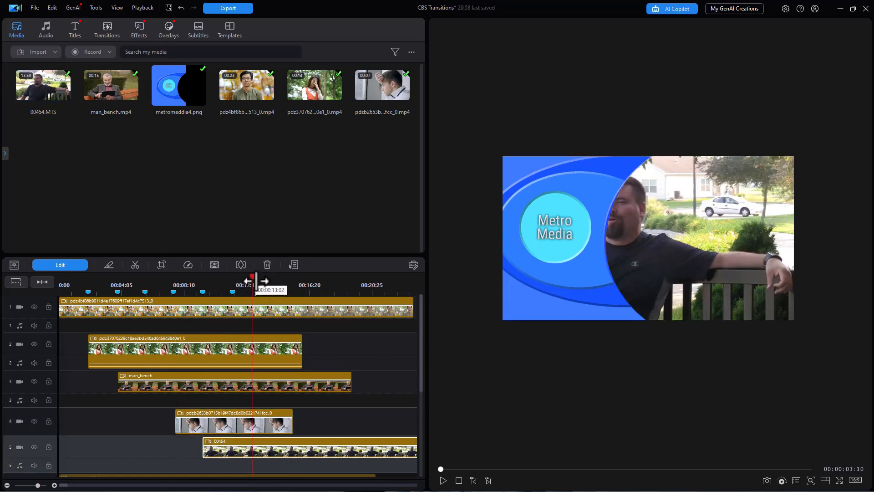
{"action": "left_click_drag", "start_coordinate": [619, 238], "coordinate": [706, 239]}
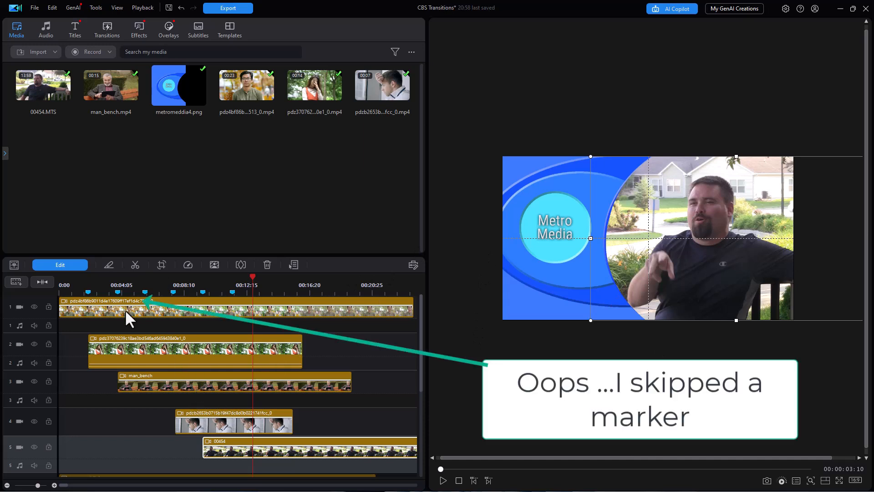
Open advanced mask editing for the woman's clip on track 2, with the playhead just after the clip's start
{"action": "left_click", "coordinate": [72, 283]}
{"action": "left_click", "coordinate": [146, 313]}
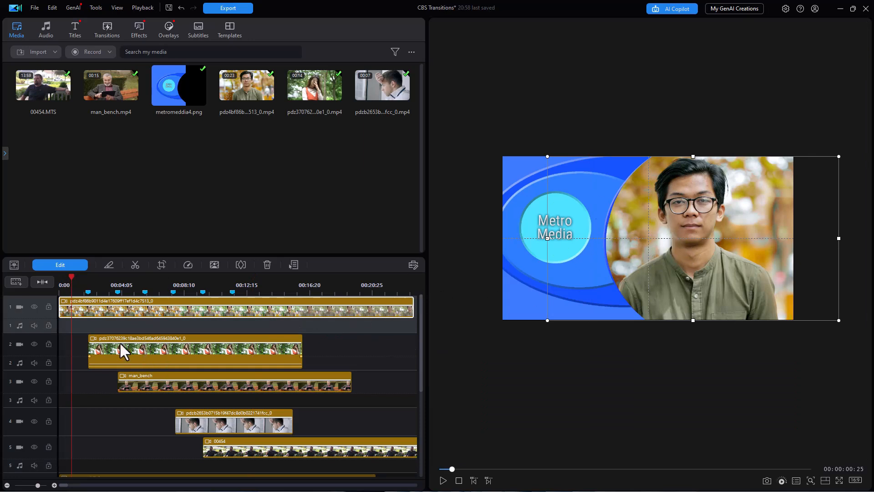
{"action": "left_click", "coordinate": [102, 282]}
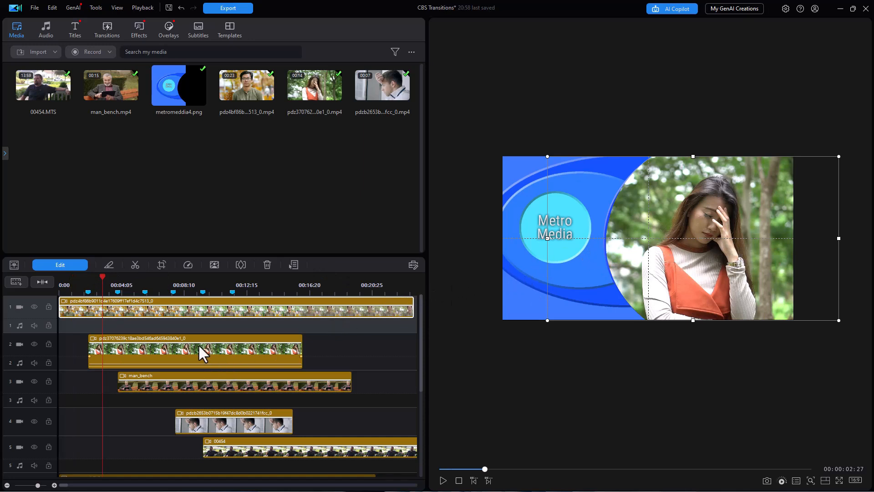
{"action": "left_click", "coordinate": [190, 354]}
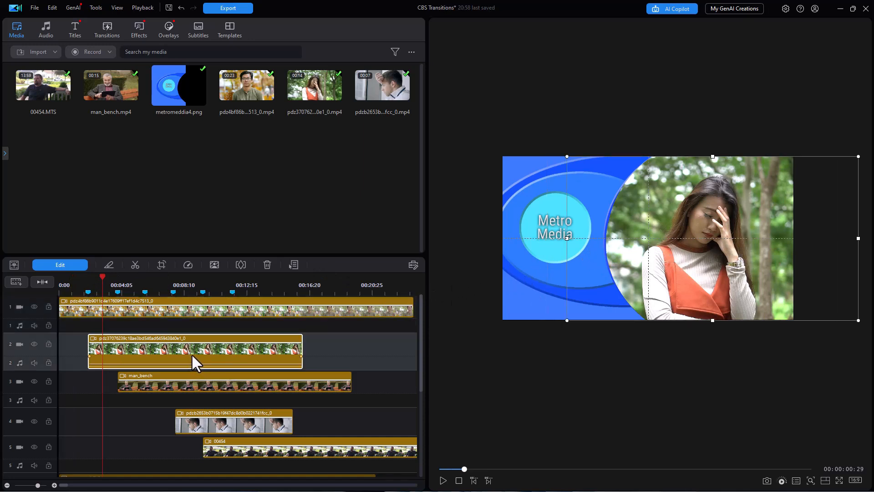
{"action": "left_click", "coordinate": [60, 264]}
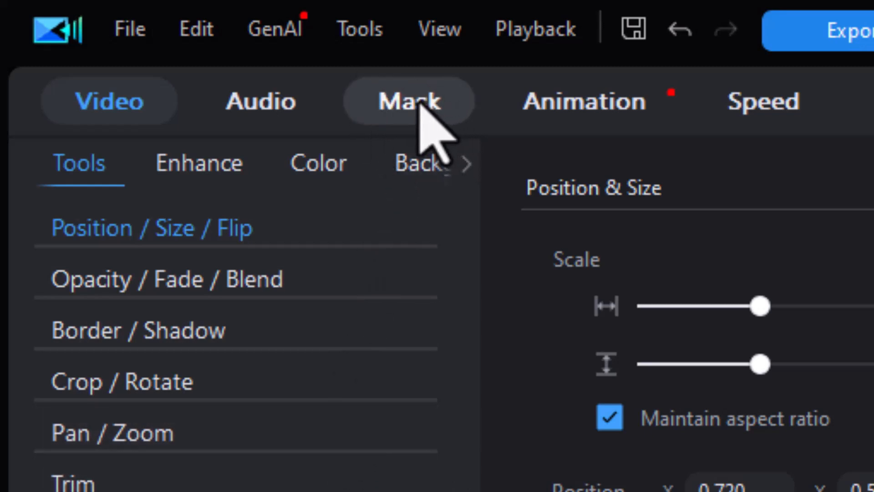
{"action": "left_click", "coordinate": [418, 107]}
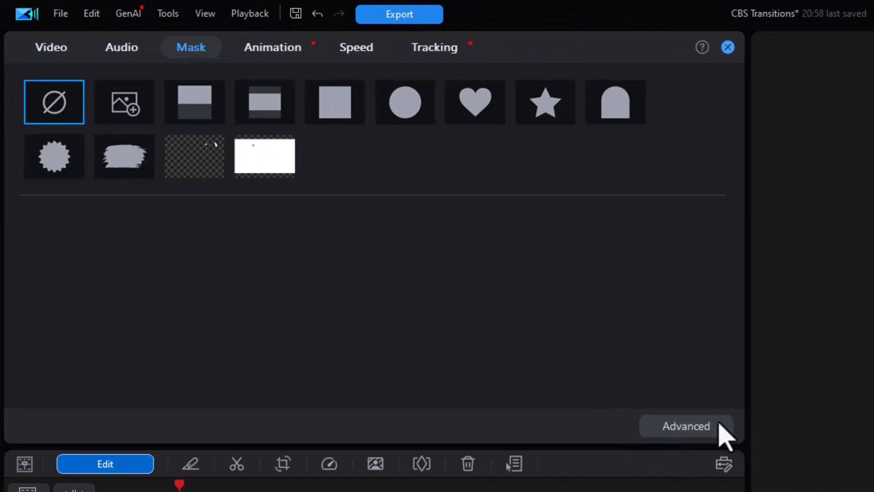
{"action": "left_click", "coordinate": [691, 426]}
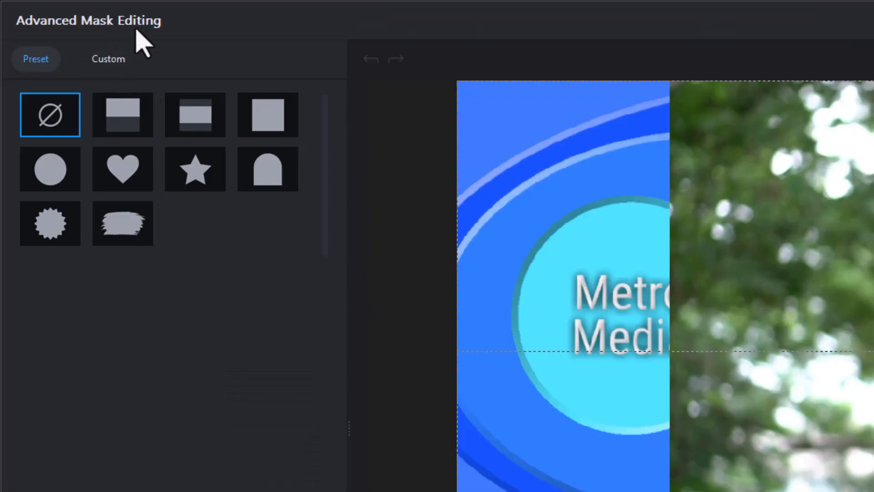
Start a custom polygon mask for the woman's clip with the preview zoom set to 75%
{"action": "left_click", "coordinate": [114, 62]}
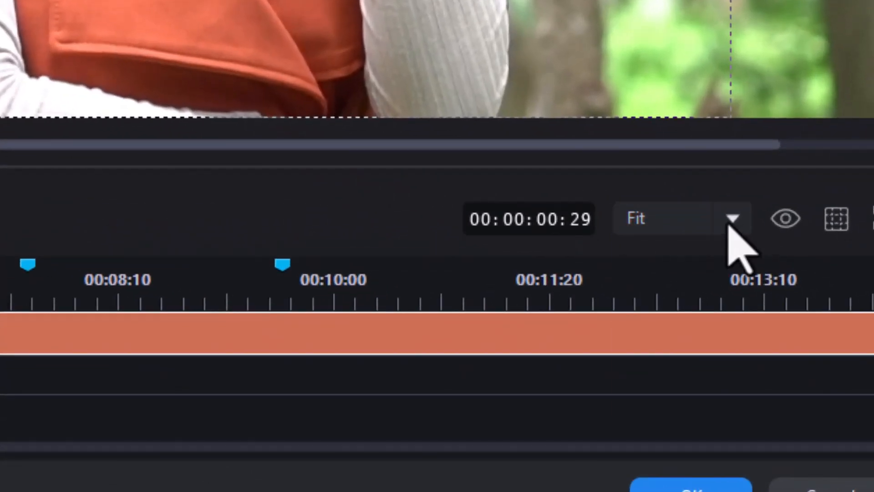
{"action": "left_click", "coordinate": [732, 224]}
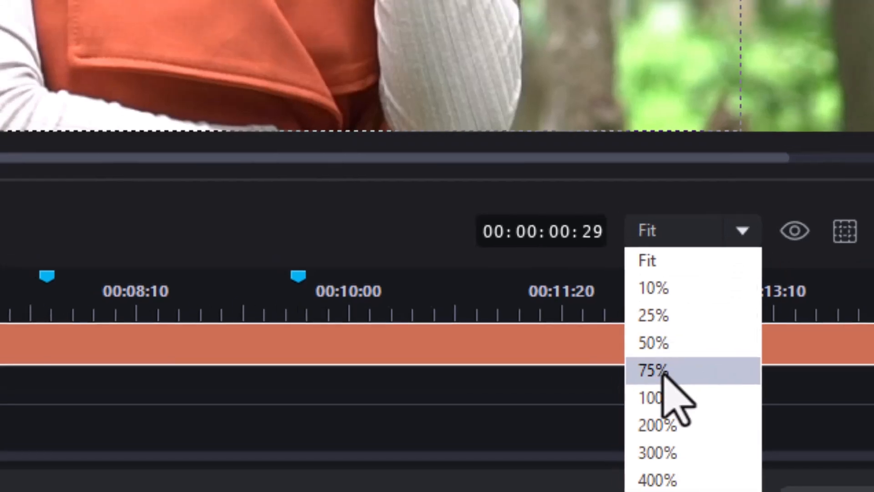
{"action": "left_click", "coordinate": [664, 374]}
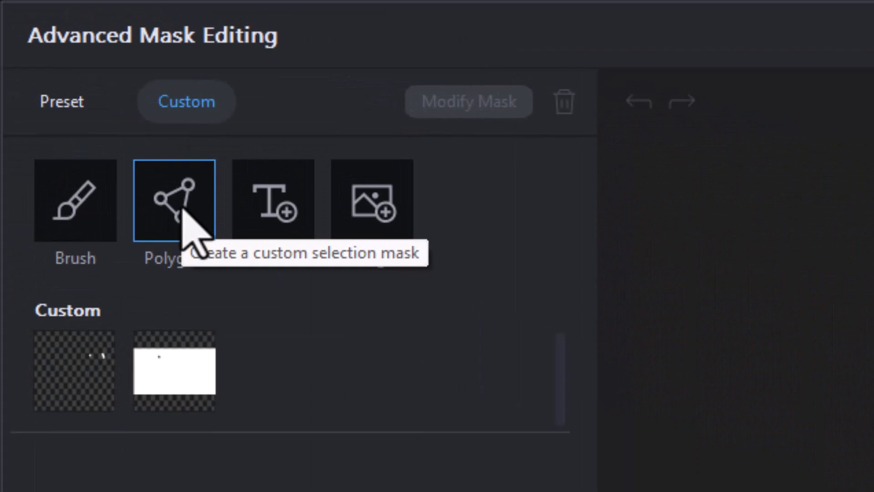
{"action": "left_click", "coordinate": [184, 211]}
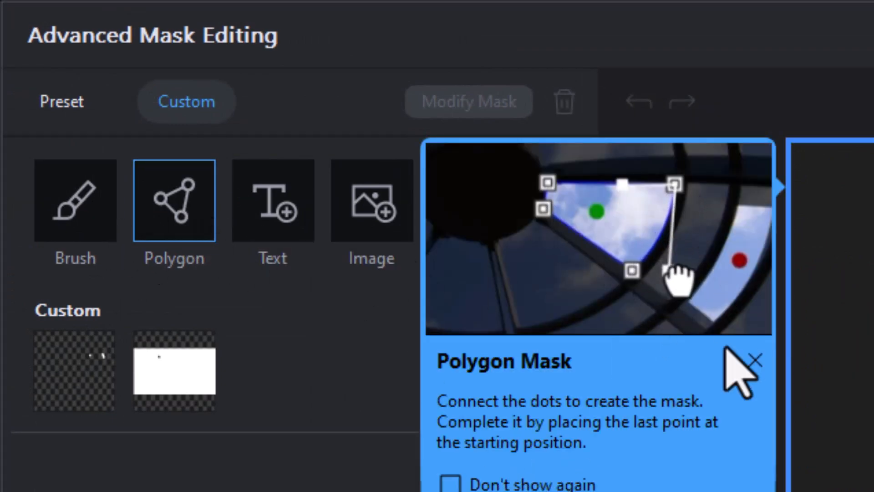
{"action": "left_click", "coordinate": [756, 360]}
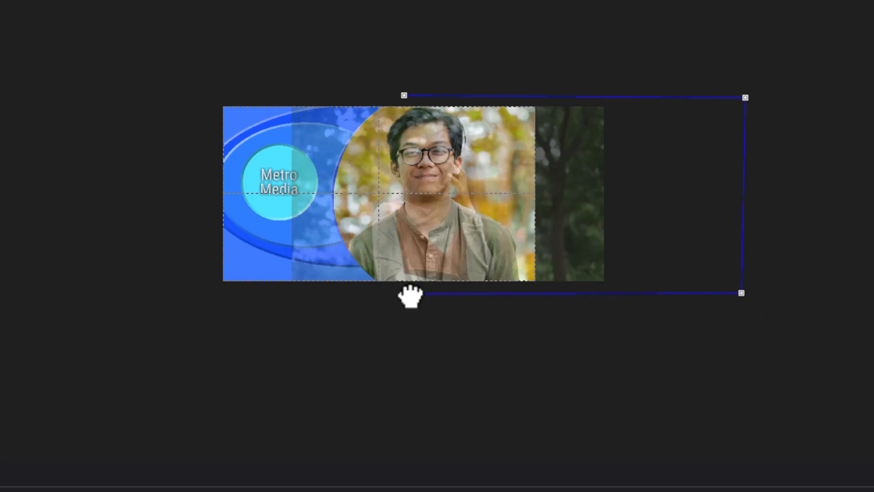
Trace the polygon mask's left side parallel to the curved frame edge, from below the picture to above it, and close it at its starting point
{"action": "left_click", "coordinate": [393, 277]}
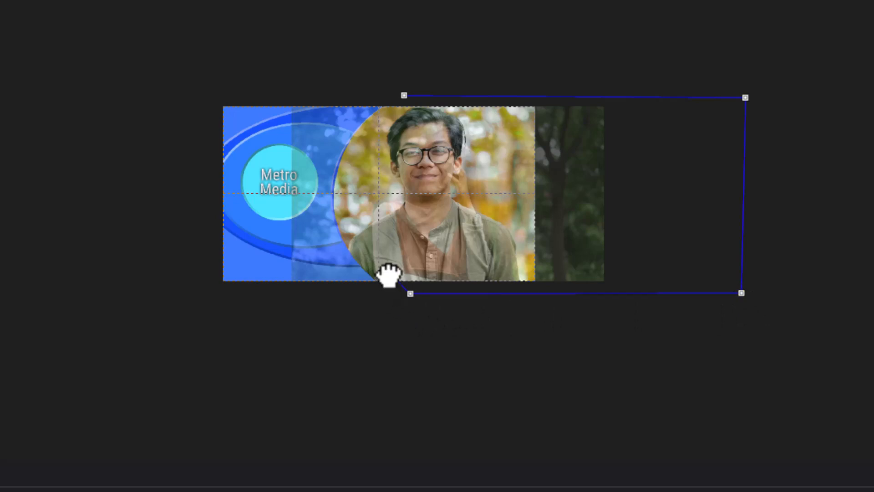
{"action": "left_click", "coordinate": [377, 262]}
{"action": "left_click", "coordinate": [361, 232]}
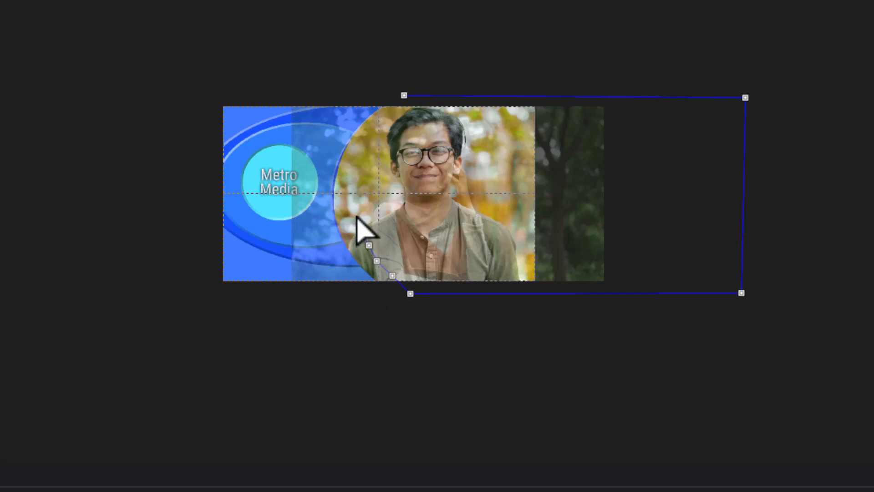
{"action": "left_click", "coordinate": [354, 217]}
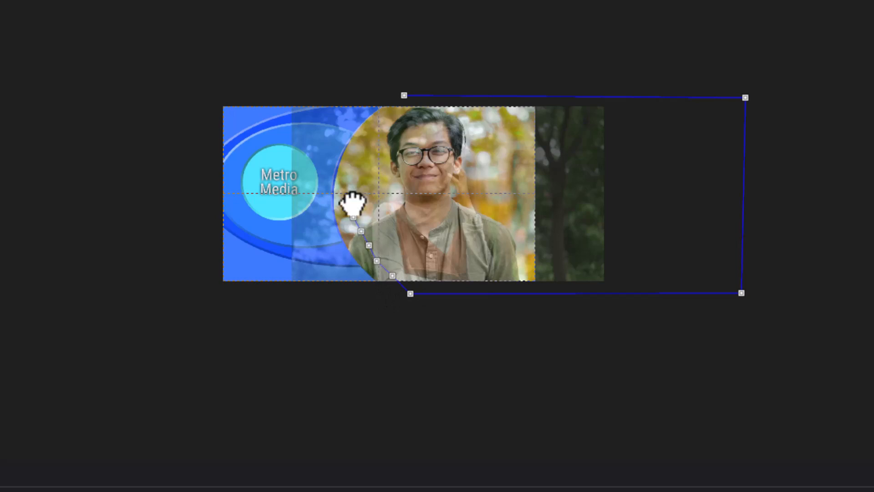
{"action": "left_click", "coordinate": [356, 172]}
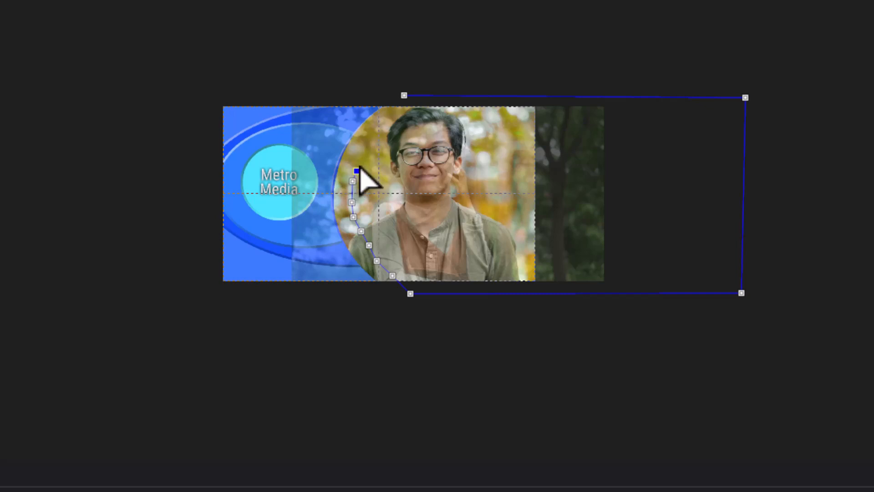
{"action": "left_click", "coordinate": [372, 136]}
{"action": "left_click", "coordinate": [384, 124]}
{"action": "left_click", "coordinate": [395, 110]}
{"action": "left_click", "coordinate": [403, 95]}
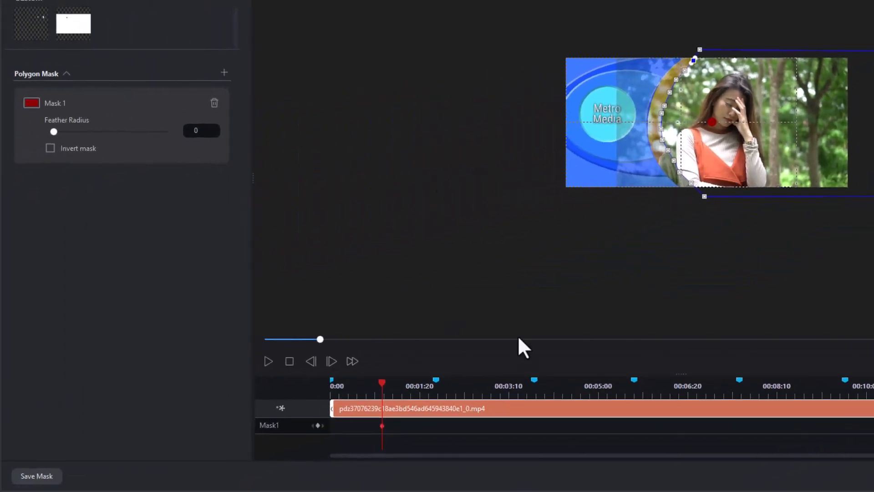
Animate the mask from beyond the picture's right side at the clip's start to the curved opening at 00:00:01:00, and play it back
{"action": "left_click_drag", "start_coordinate": [383, 427], "coordinate": [321, 428]}
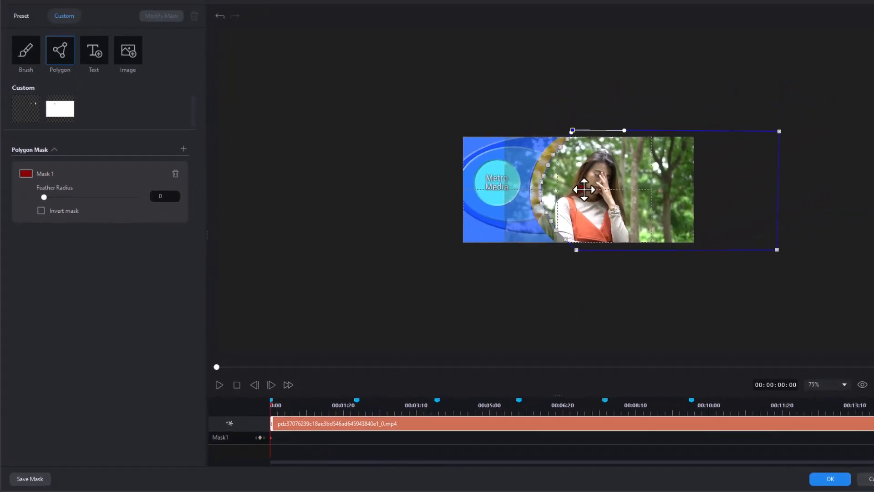
{"action": "left_click_drag", "start_coordinate": [585, 189], "coordinate": [741, 192]}
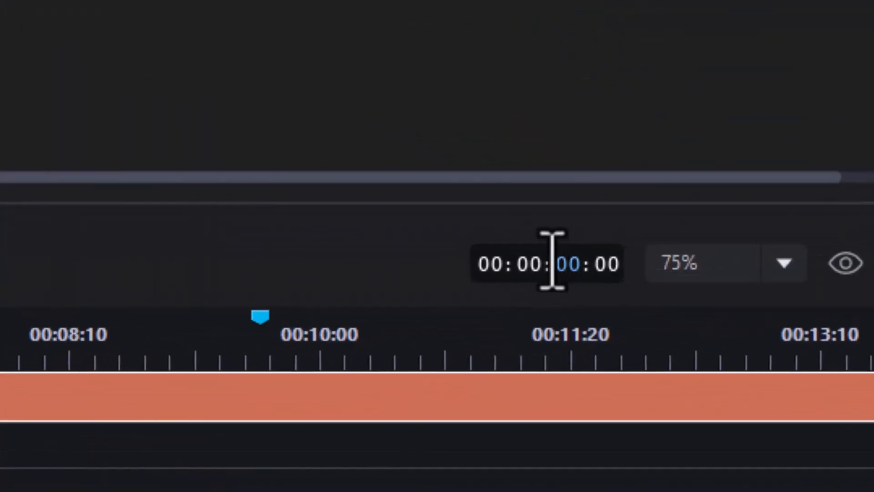
{"action": "type", "text": "1"}
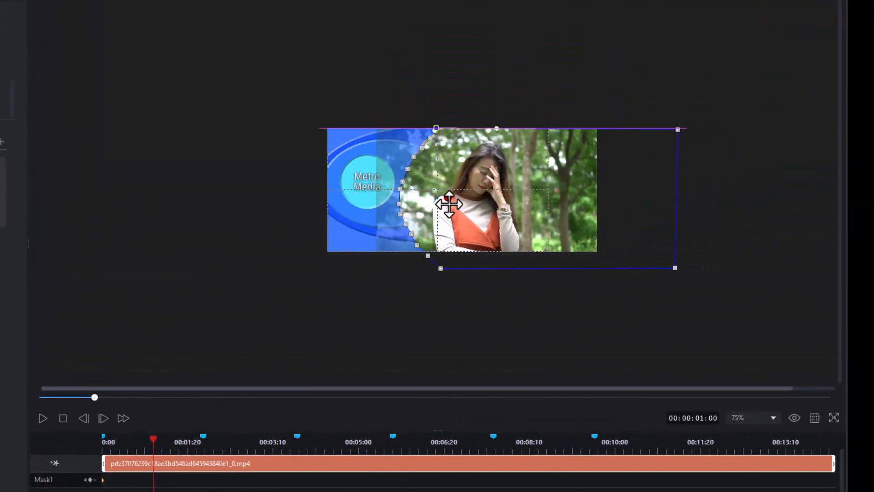
{"action": "left_click_drag", "start_coordinate": [449, 205], "coordinate": [446, 201]}
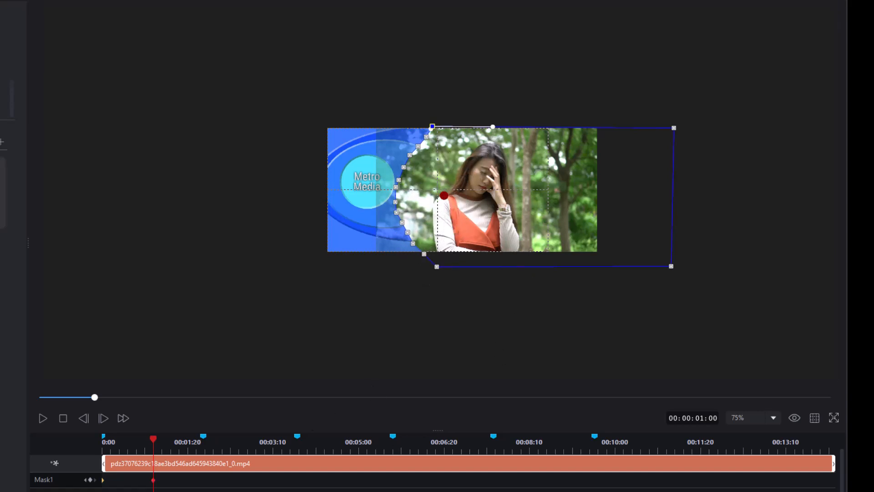
{"action": "left_click_drag", "start_coordinate": [94, 397], "coordinate": [38, 398]}
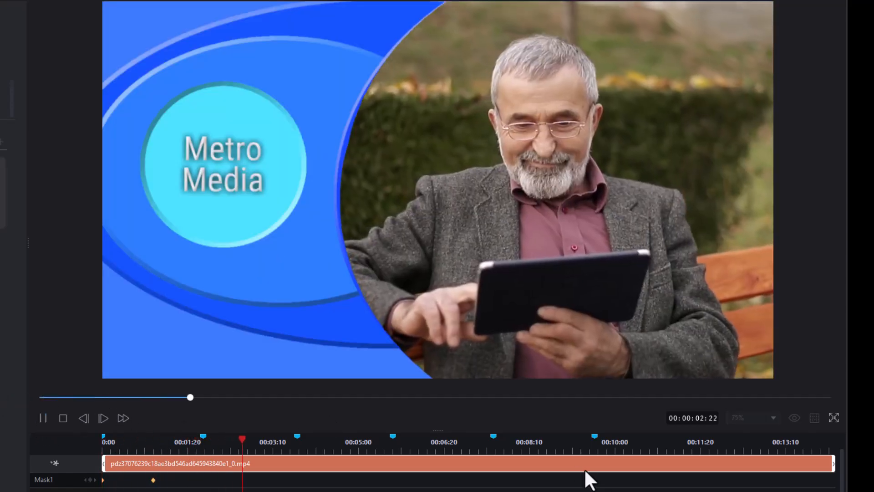
{"action": "key", "text": "space"}
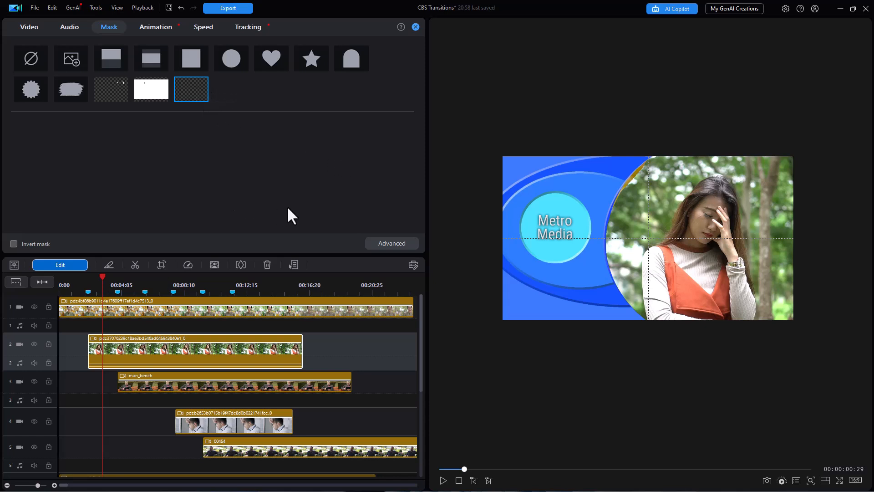
Apply the saved polygon mask to the man_bench clip on track 3 and move its second mask keyframe to 00:00:01:00
{"action": "left_click", "coordinate": [173, 384]}
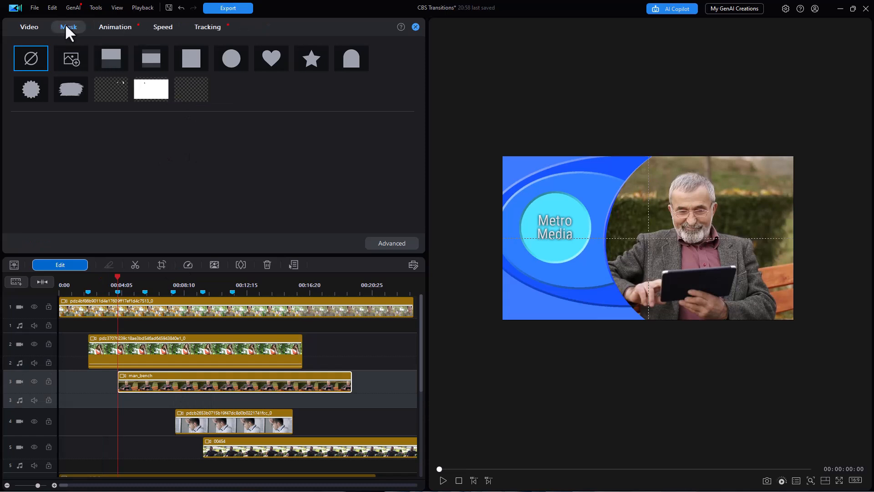
{"action": "left_click", "coordinate": [192, 89]}
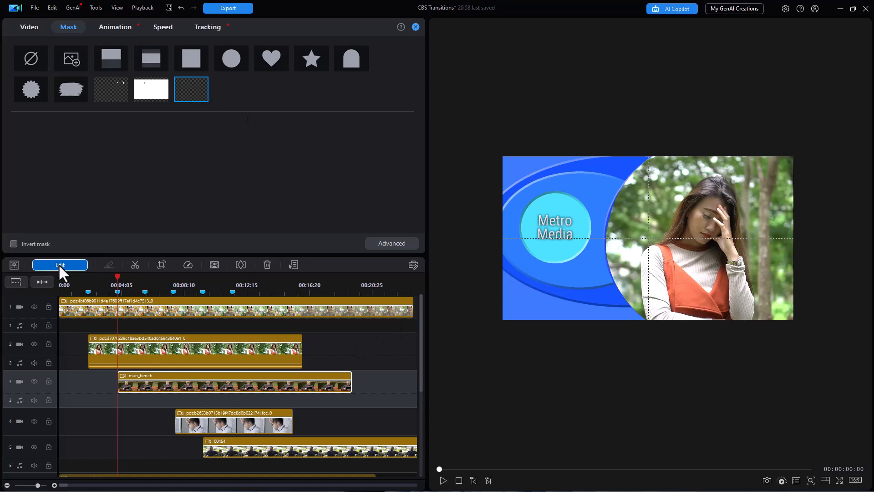
{"action": "left_click", "coordinate": [392, 241]}
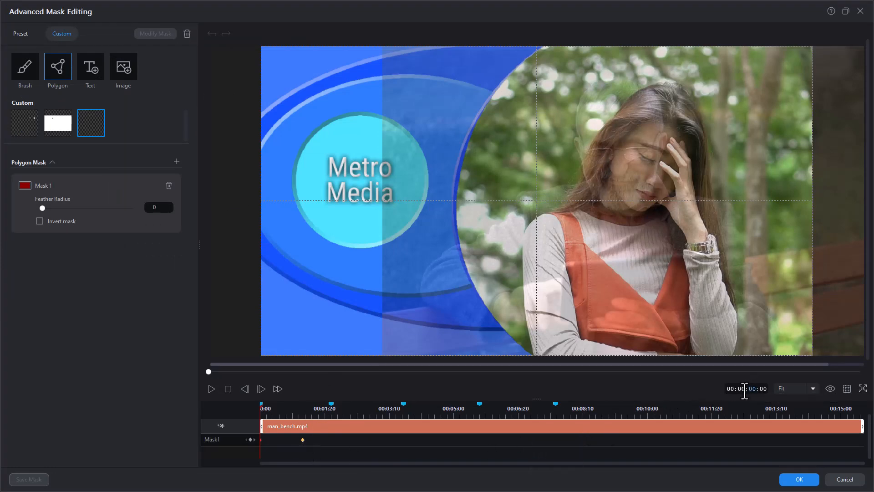
{"action": "type", "text": "1"}
{"action": "key", "text": "Return"}
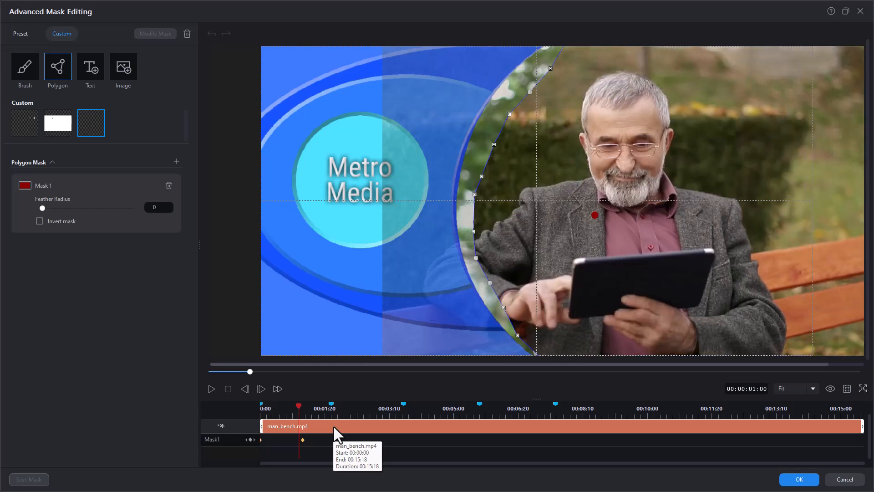
{"action": "left_click_drag", "start_coordinate": [303, 440], "coordinate": [299, 440]}
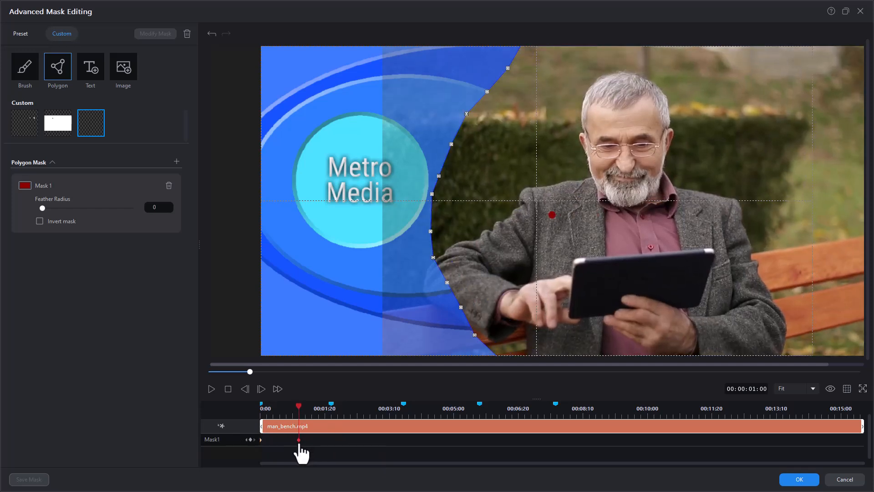
{"action": "left_click", "coordinate": [804, 484]}
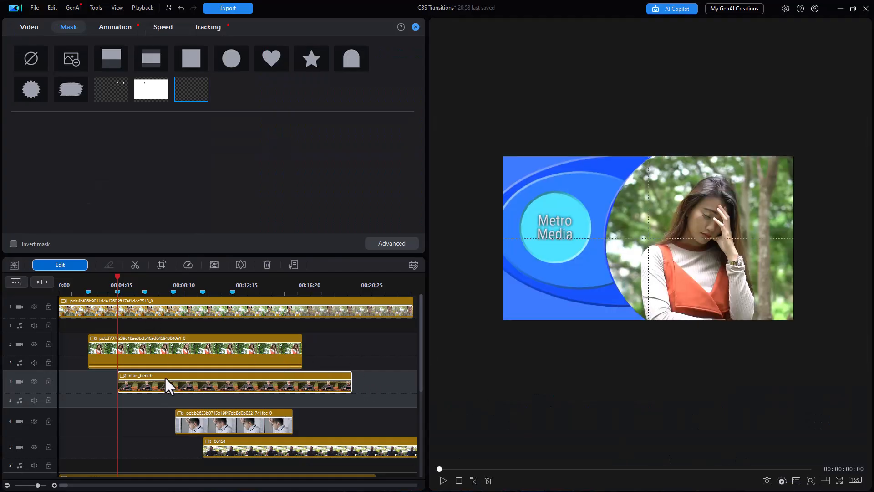
Apply the saved polygon mask to the pdzb2653b...fcc_0 clip on track 4 and move its second mask keyframe to 00:00:01:00
{"action": "left_click", "coordinate": [205, 423]}
{"action": "left_click", "coordinate": [191, 89]}
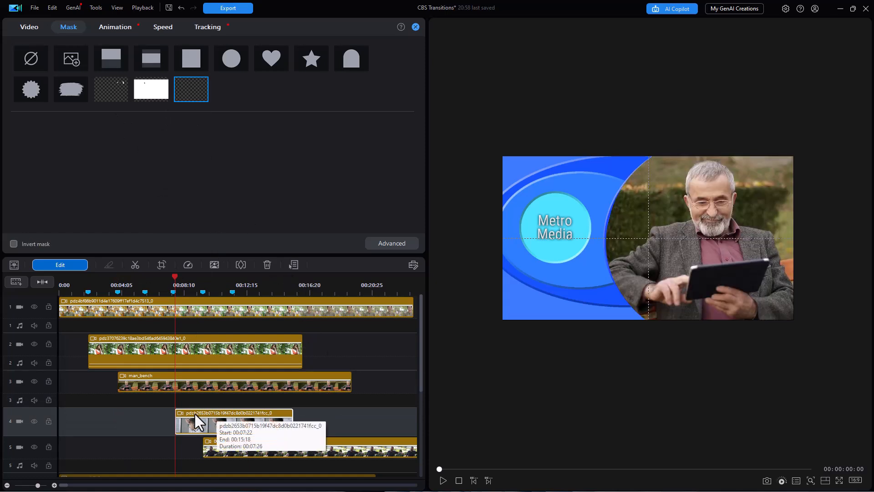
{"action": "left_click", "coordinate": [392, 243]}
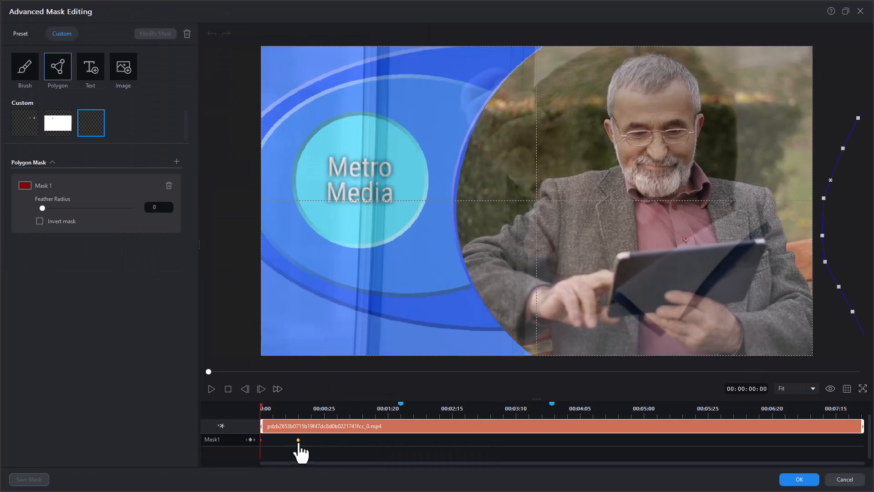
{"action": "left_click", "coordinate": [297, 443]}
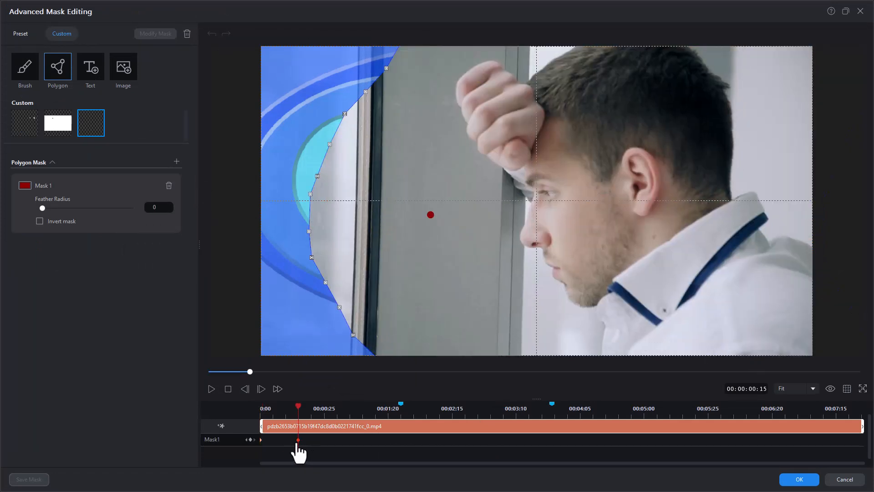
{"action": "left_click_drag", "start_coordinate": [298, 443], "coordinate": [337, 448]}
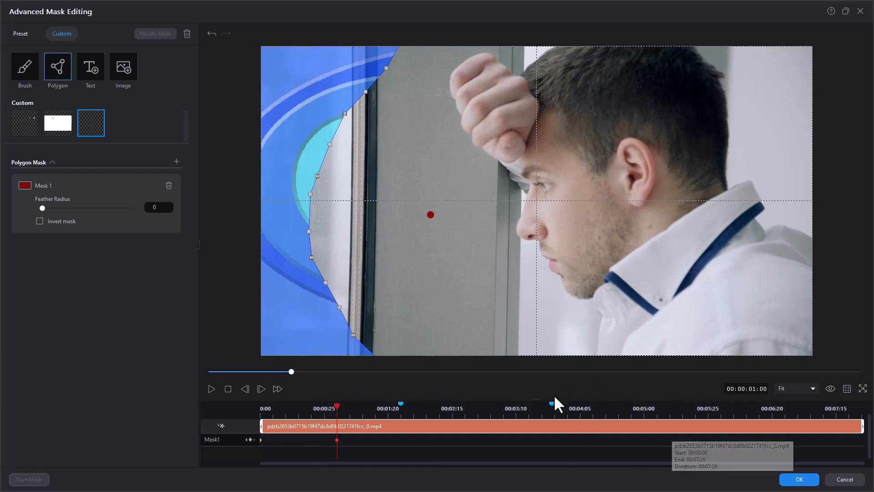
{"action": "left_click", "coordinate": [798, 481]}
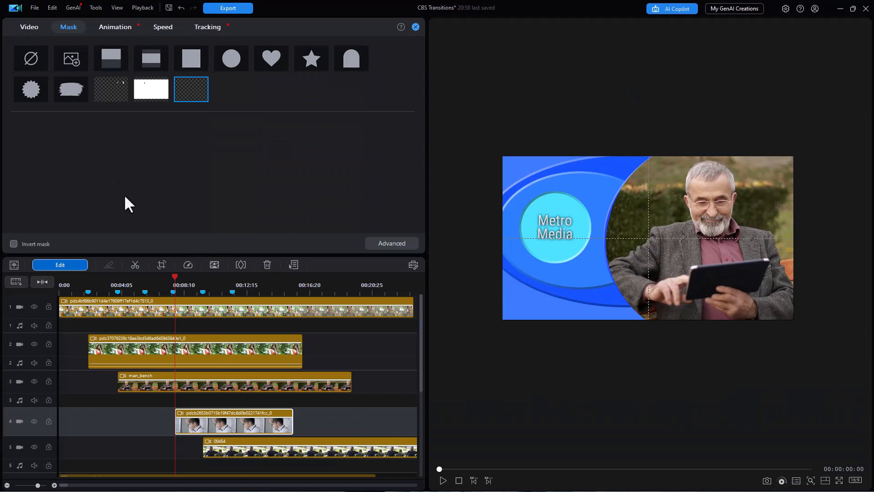
Apply the saved polygon mask to the 00454 clip on track 5 and pull its second mask keyframe back toward one second
{"action": "left_click", "coordinate": [256, 447]}
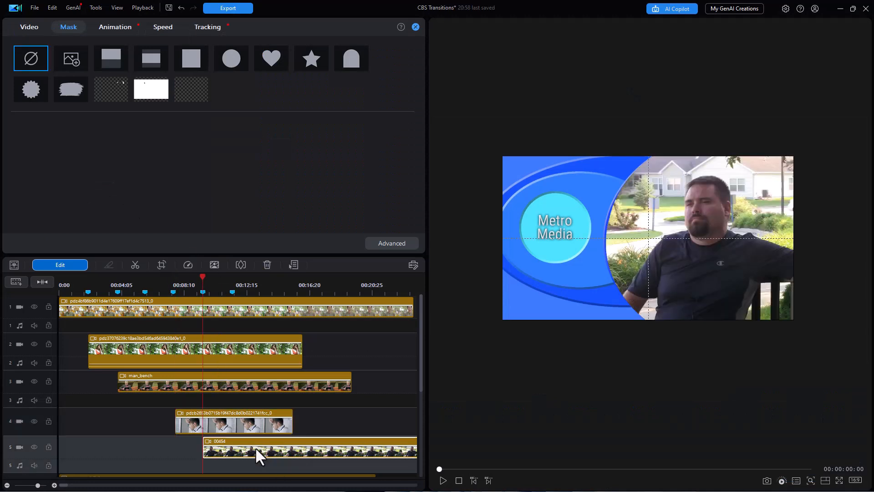
{"action": "left_click", "coordinate": [187, 93]}
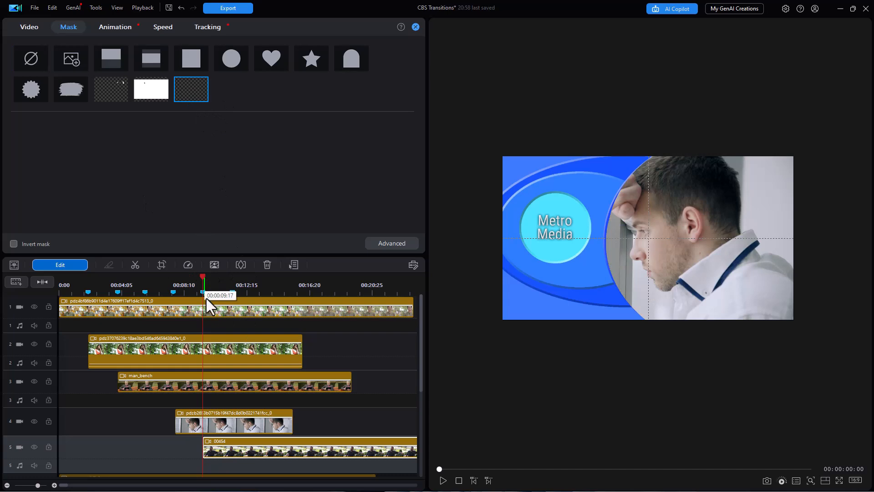
{"action": "left_click", "coordinate": [389, 243]}
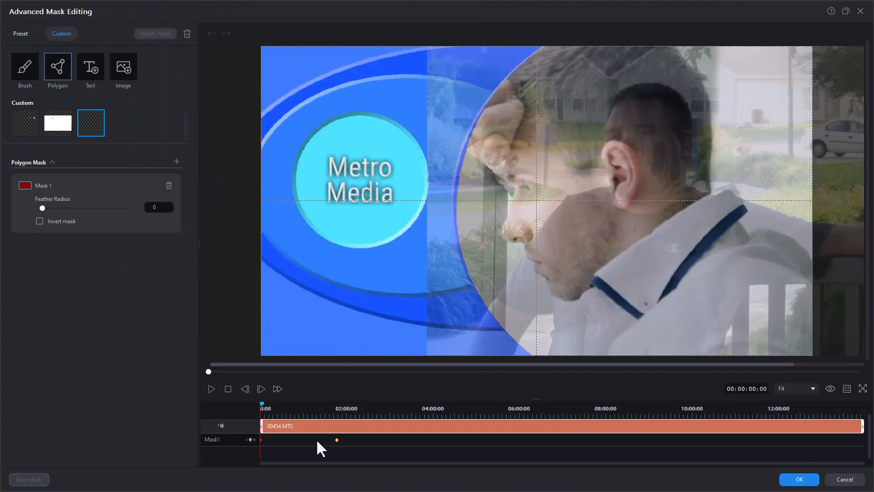
{"action": "left_click_drag", "start_coordinate": [336, 441], "coordinate": [261, 442]}
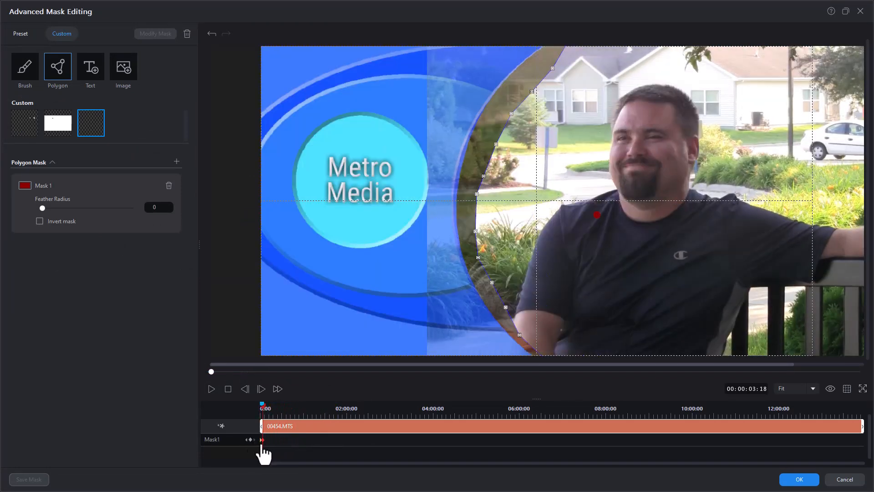
{"action": "left_click", "coordinate": [750, 388]}
{"action": "type", "text": "01"}
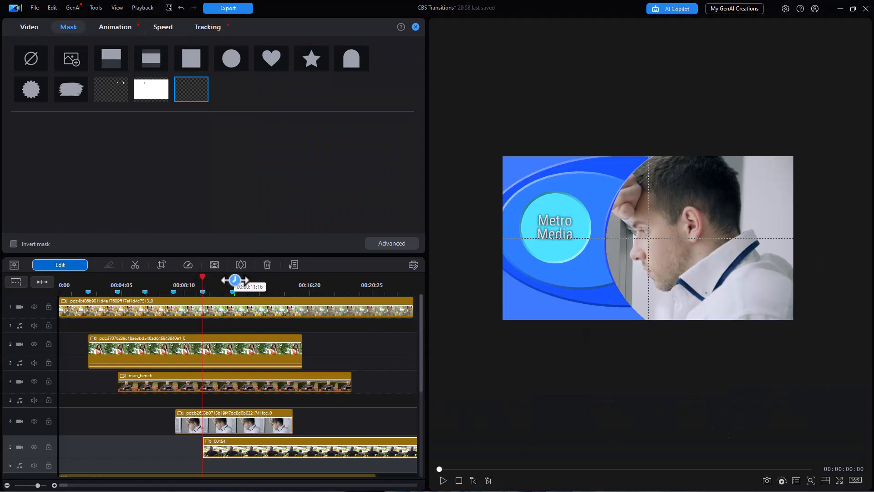
Play the masked sequence from the timeline start in an undocked, enlarged preview window to review the transitions
{"action": "left_click_drag", "start_coordinate": [199, 275], "coordinate": [6, 260]}
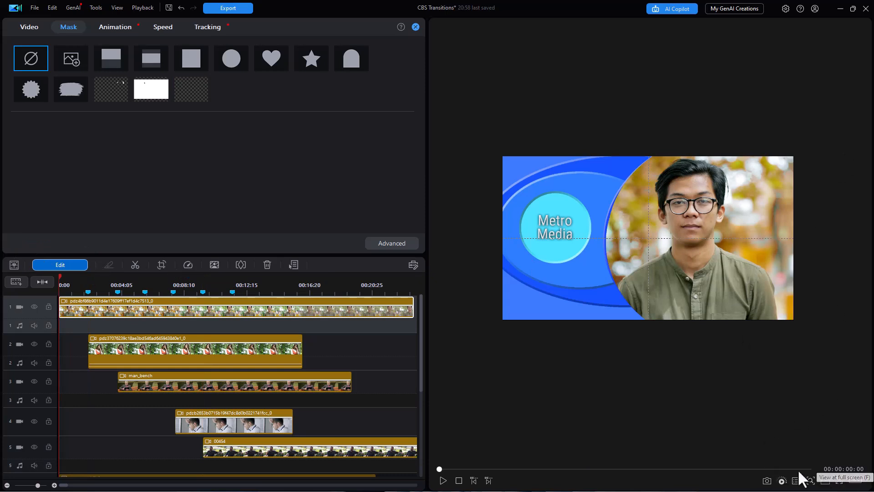
{"action": "right_click", "coordinate": [729, 405]}
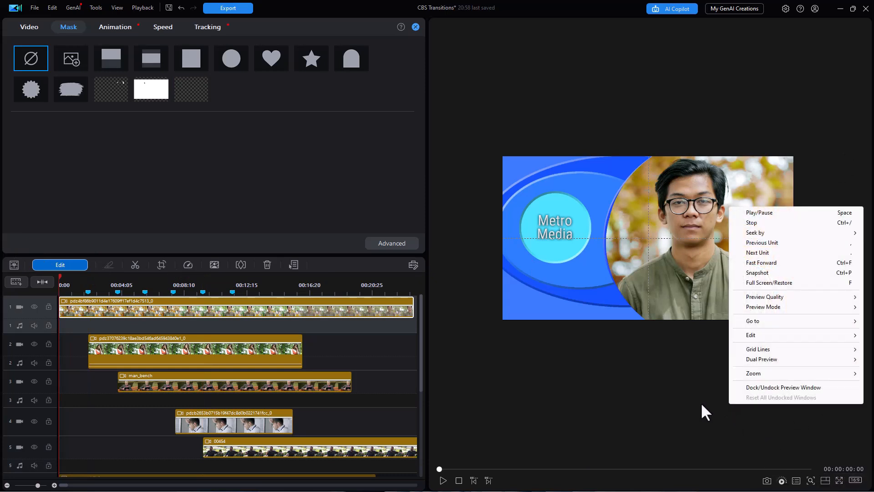
{"action": "left_click", "coordinate": [771, 387]}
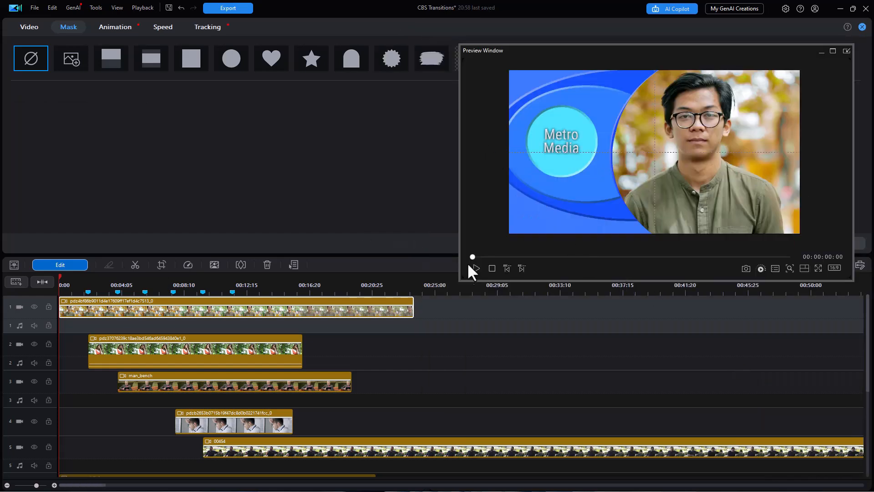
{"action": "left_click_drag", "start_coordinate": [460, 281], "coordinate": [193, 368]}
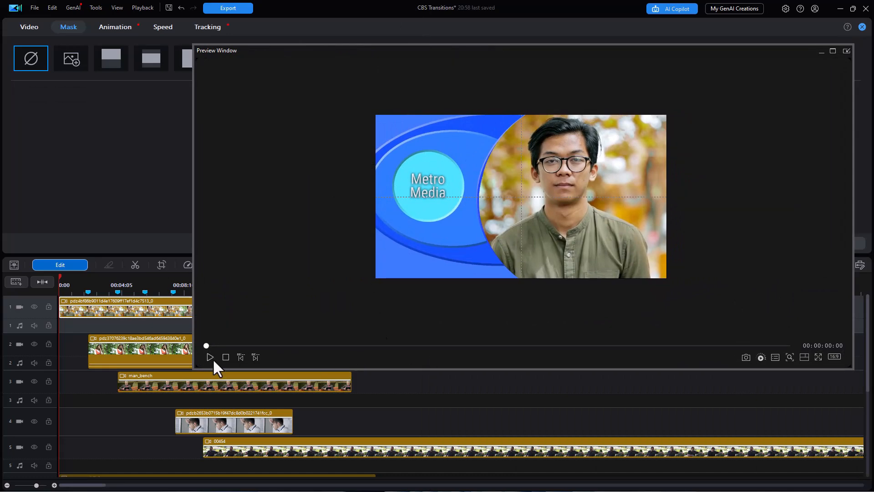
{"action": "left_click", "coordinate": [210, 357]}
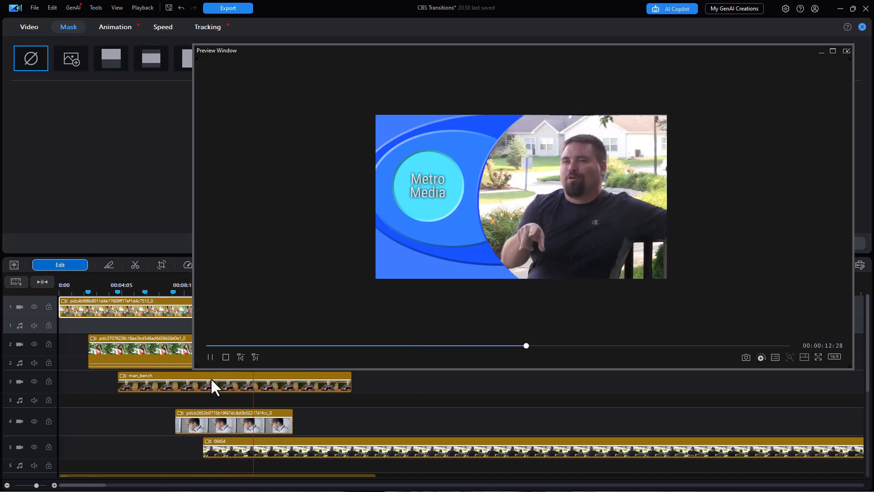
{"action": "left_click", "coordinate": [210, 357]}
{"action": "left_click", "coordinate": [318, 447]}
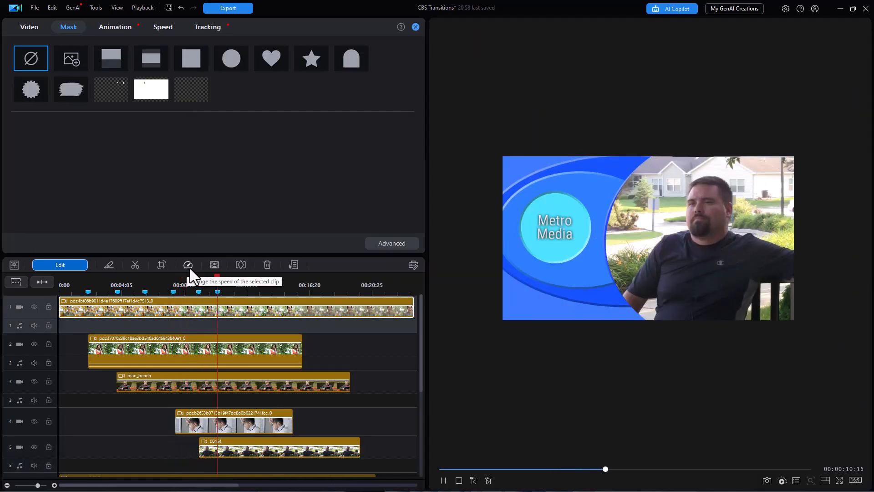
{"action": "key", "text": "space"}
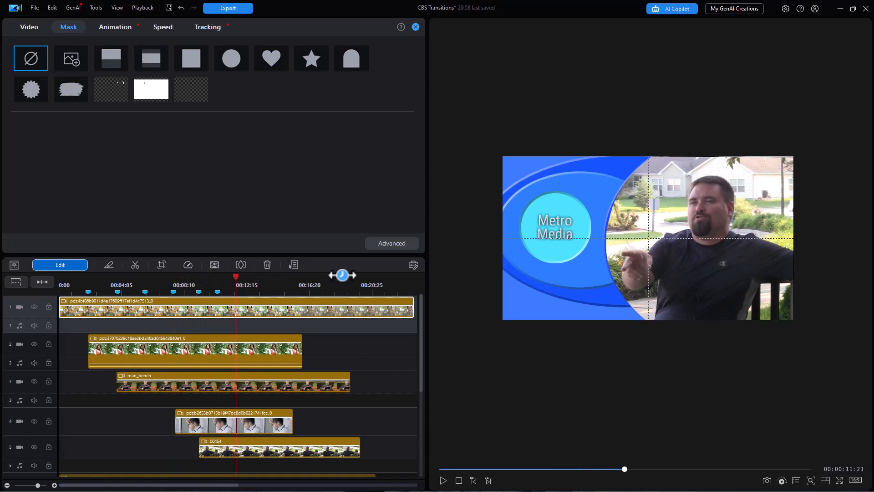